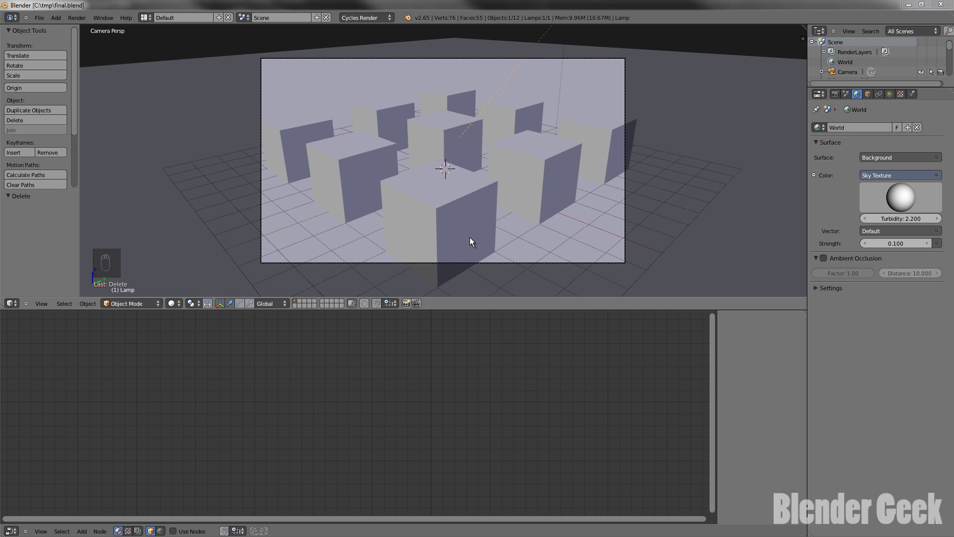
right_click(445, 211)
right_click(567, 158)
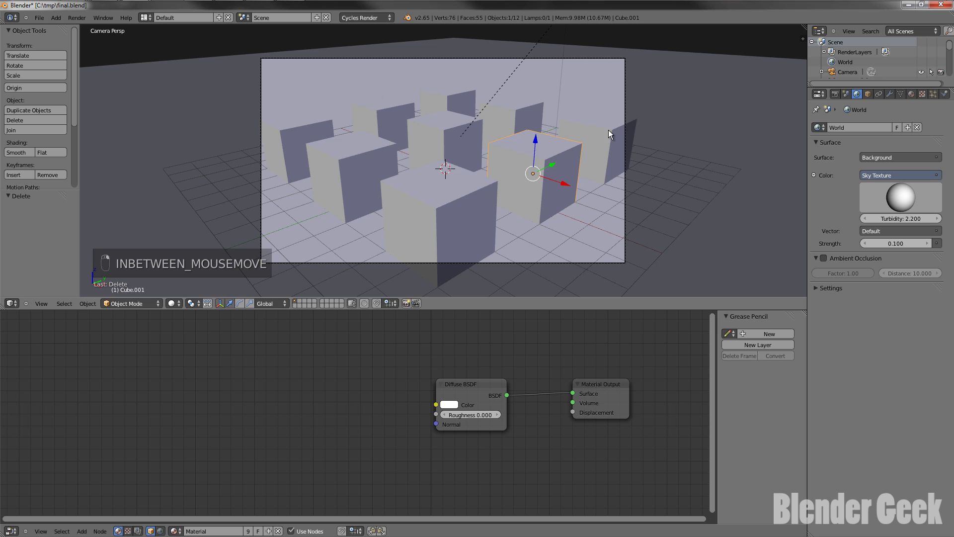
key("g")
right_click(507, 109)
right_click(509, 113)
left_click(911, 94)
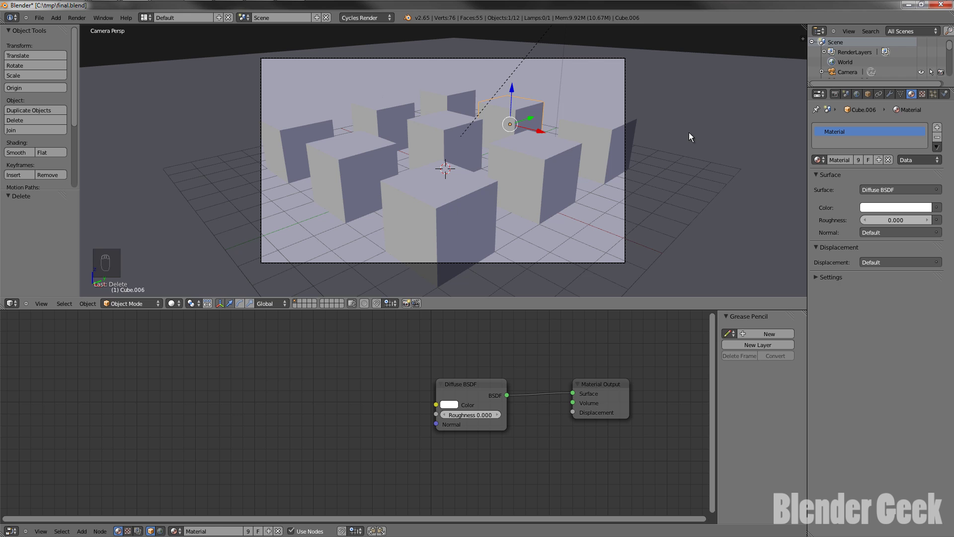
right_click(703, 119)
key("g")
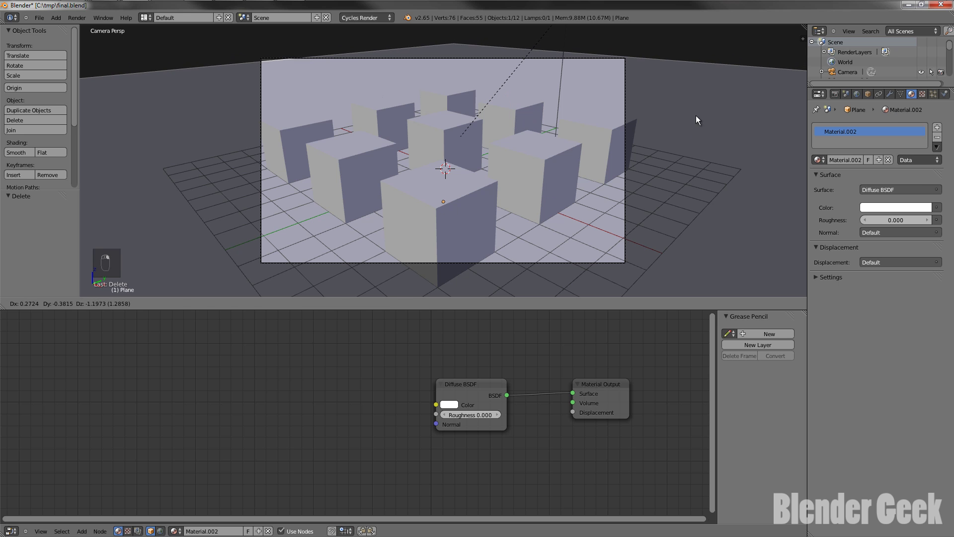
left_click(638, 133)
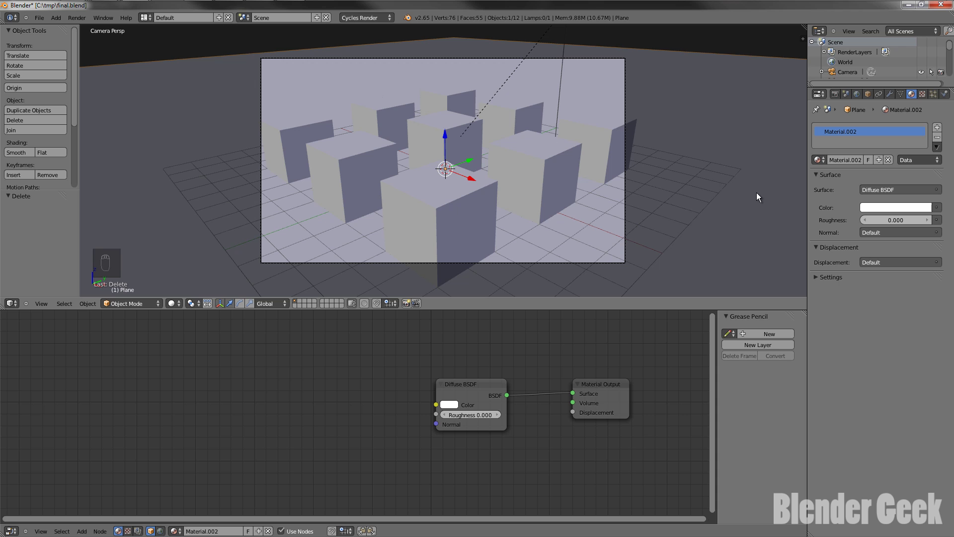
scroll(769, 199, "down", 4)
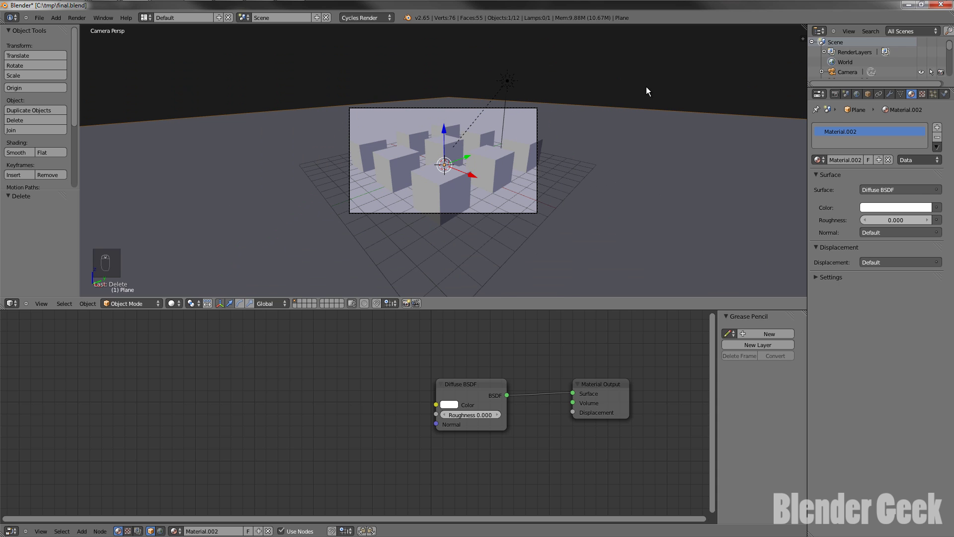
right_click(515, 73)
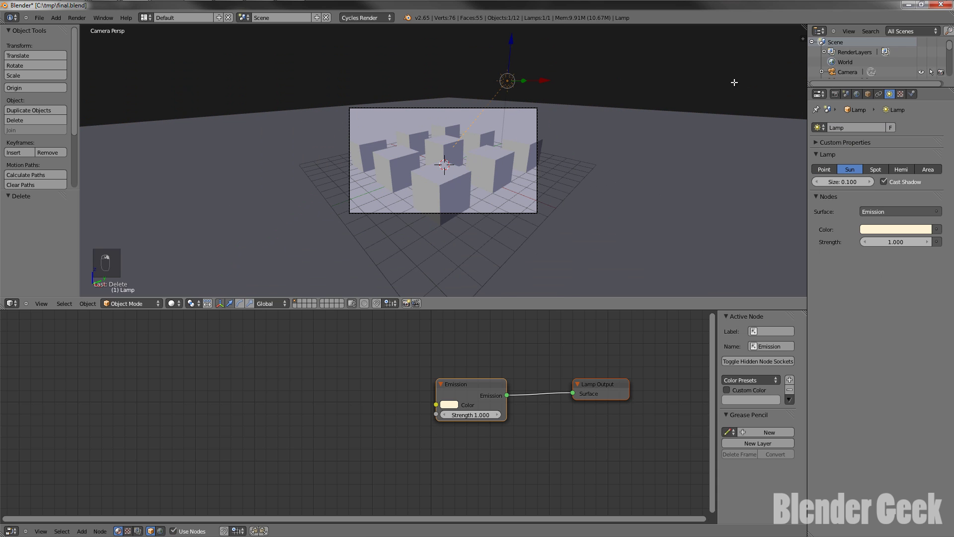
left_click(895, 229)
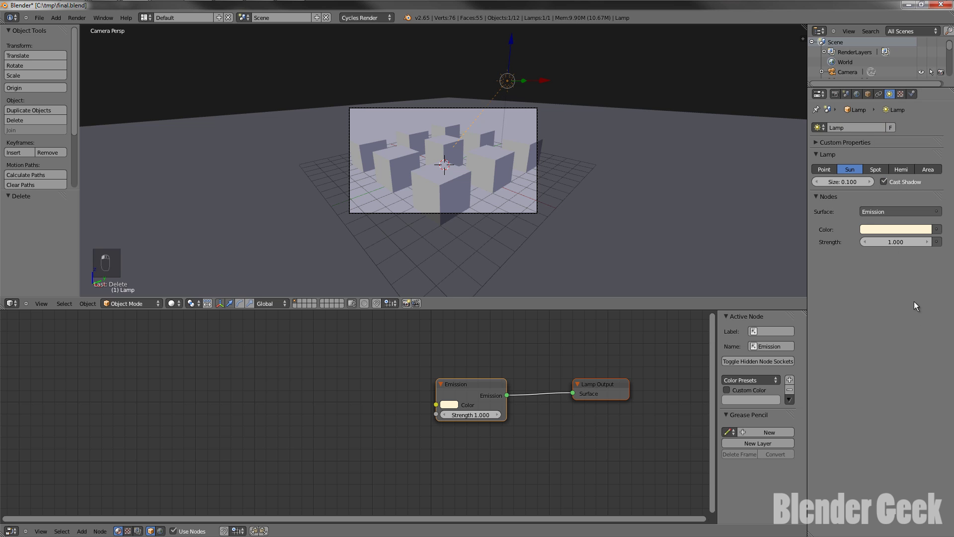
left_click(857, 94)
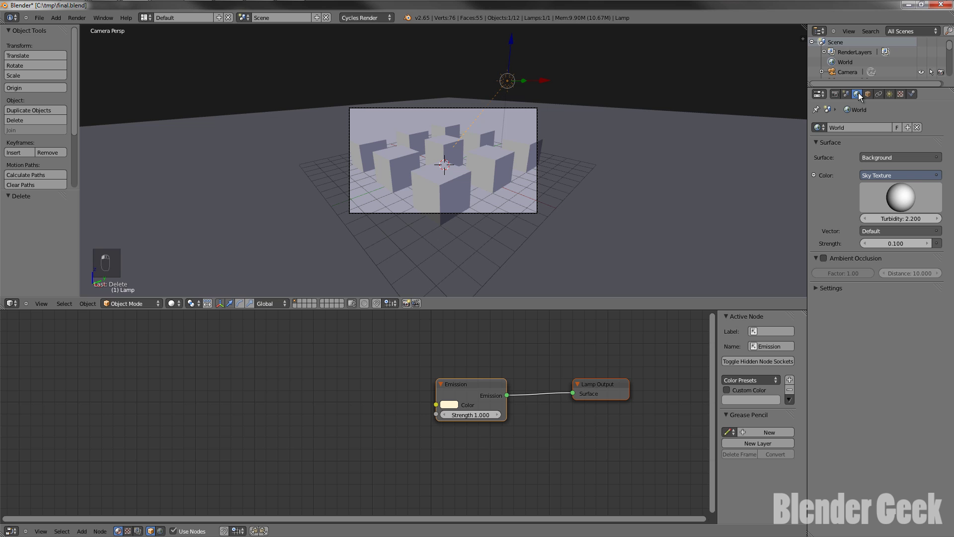
left_click(931, 176)
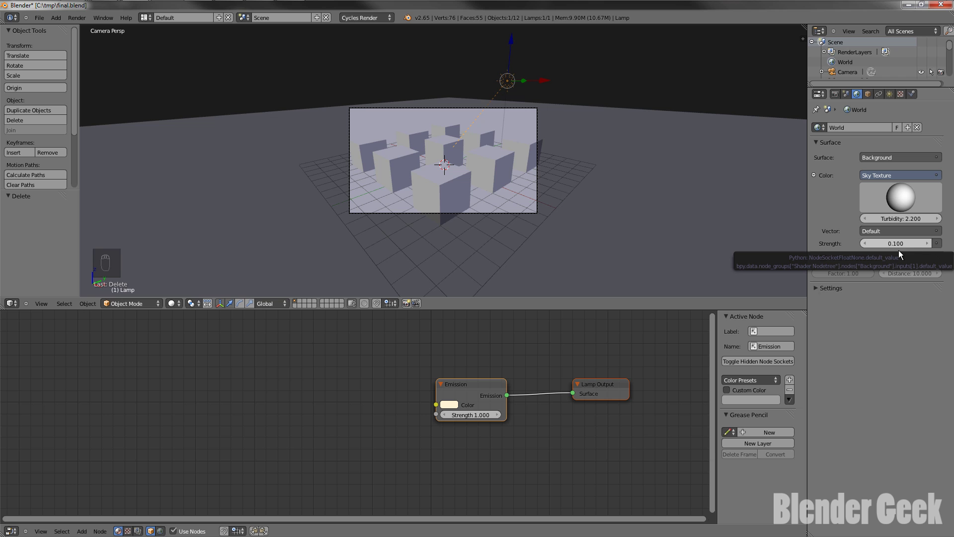
scroll(533, 218, "up", 4)
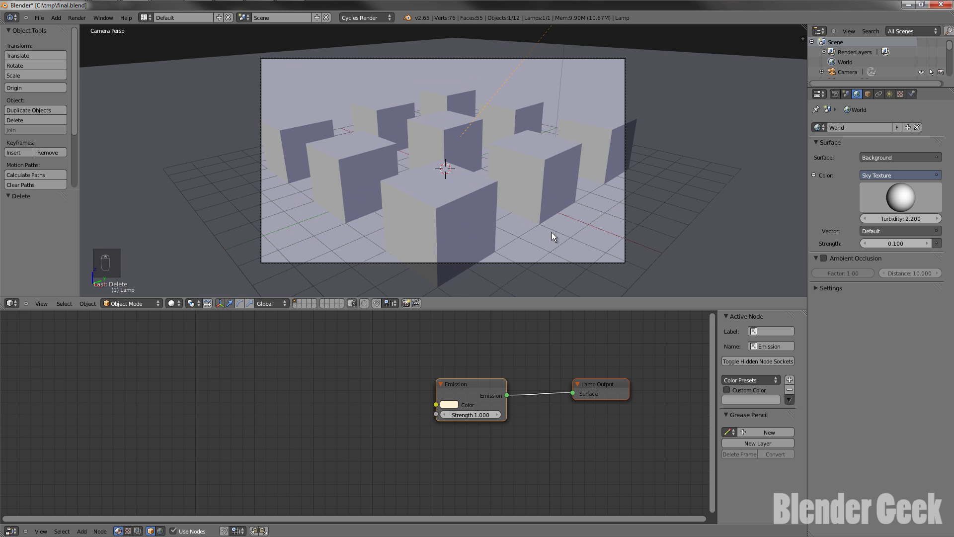
- Switch viewport shading to Rendered for a live Cycles preview and select a cube
left_click(174, 303)
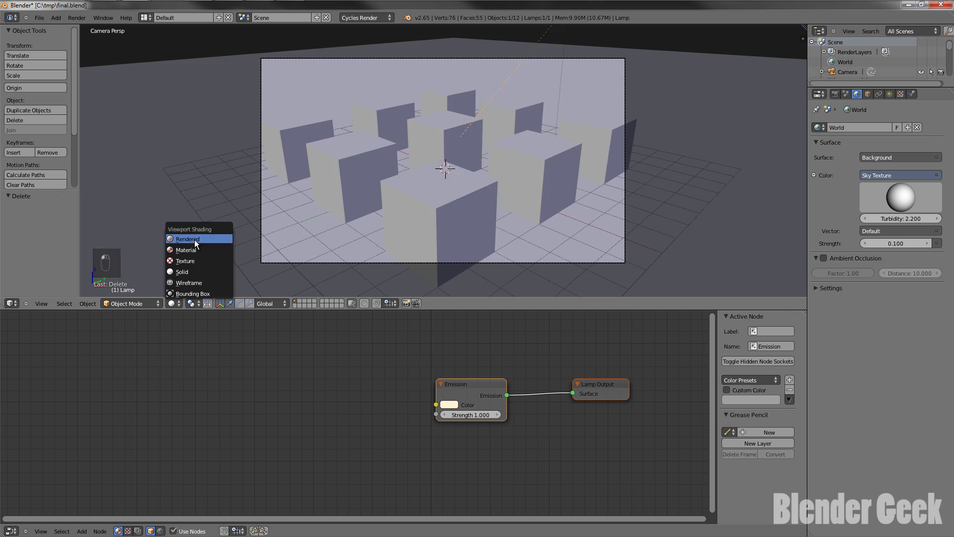
left_click(194, 240)
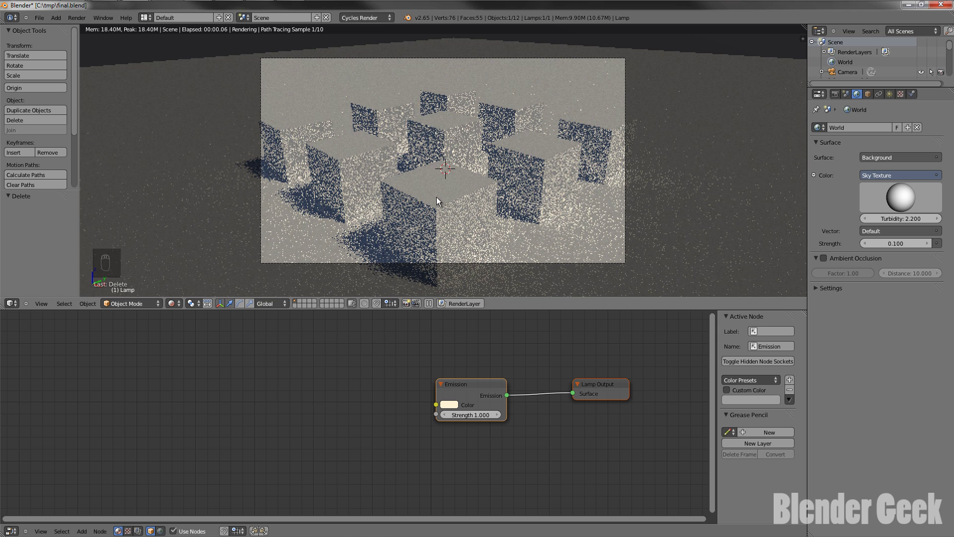
right_click(482, 201)
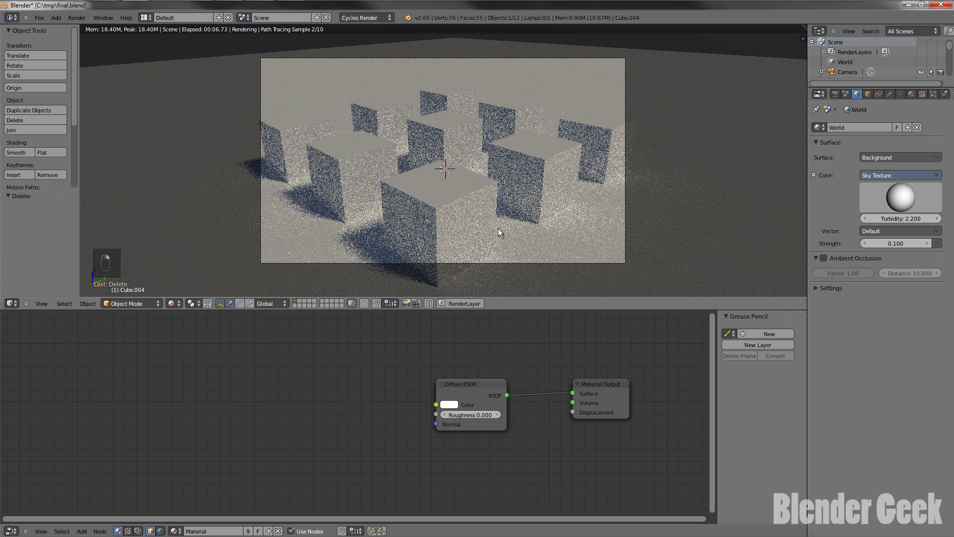
- Make the cubes' Diffuse BSDF colour green, then change it to orange
left_click(457, 406)
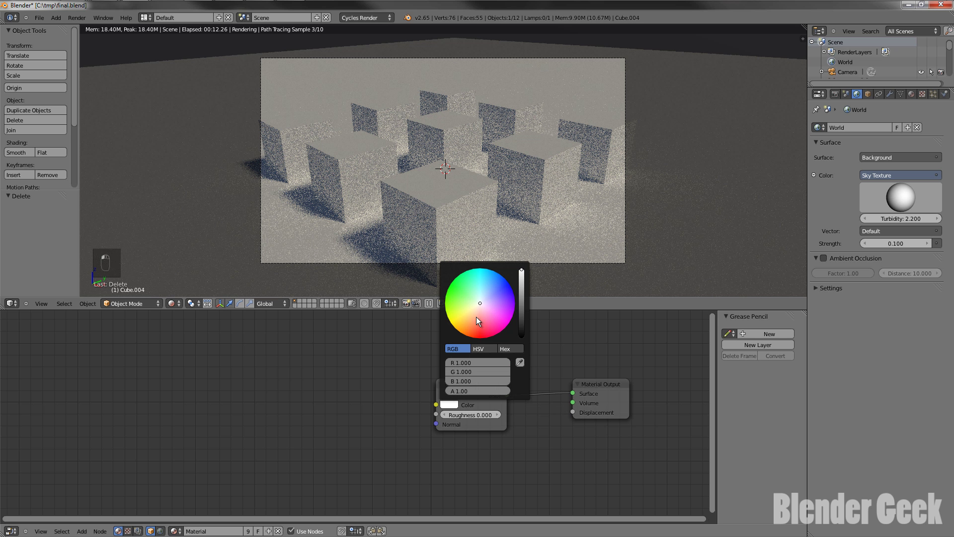
left_click(449, 286)
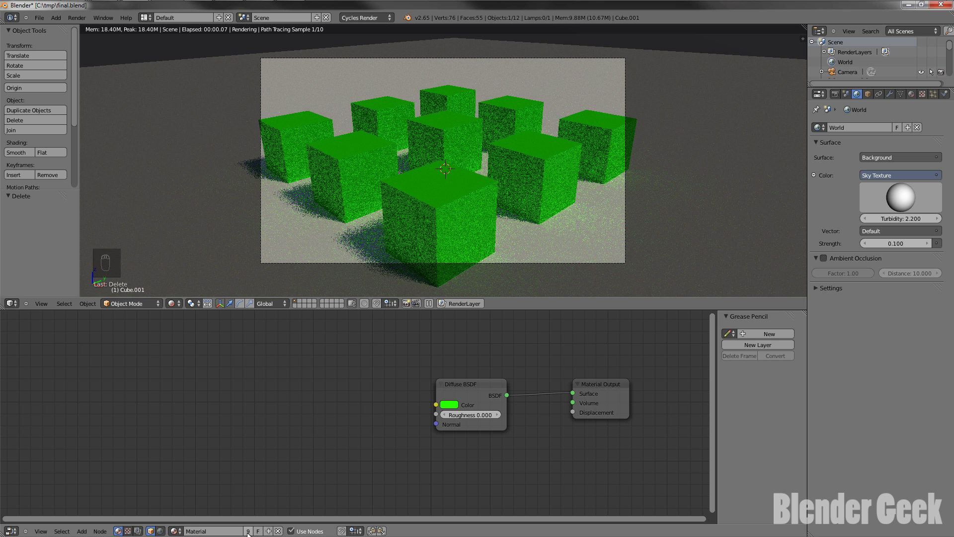
left_click(449, 404)
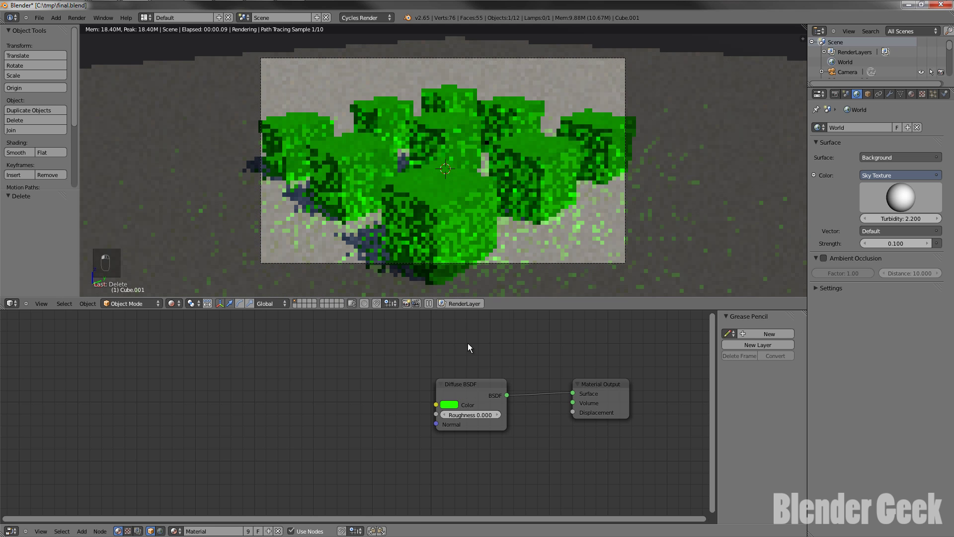
left_click(450, 404)
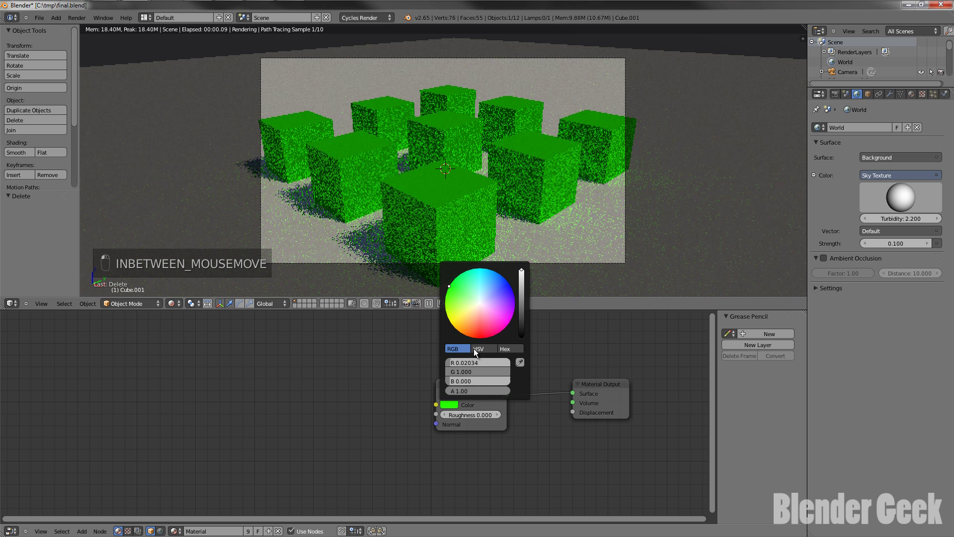
key("ctrl+v")
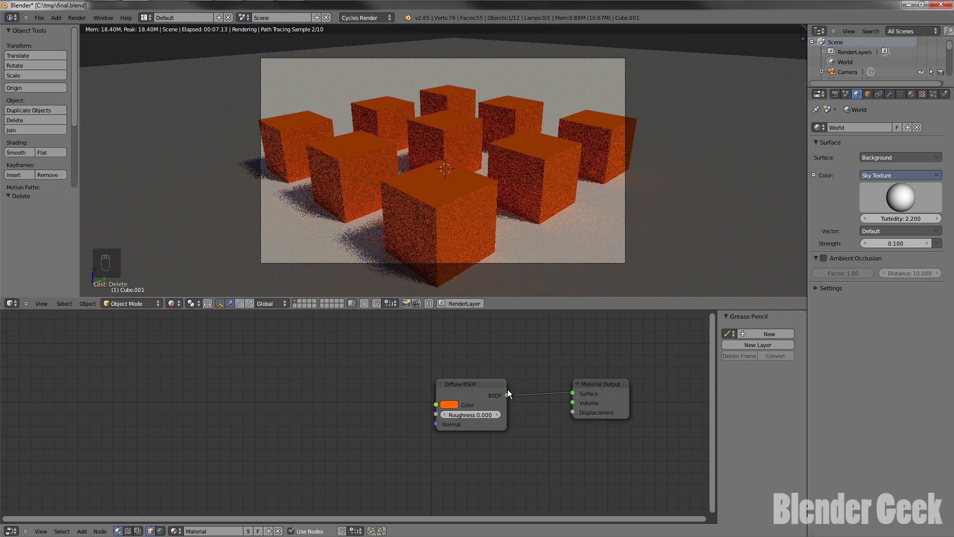
- Add a ColorRamp node left of the Diffuse BSDF and feed it into the Color input
left_click_drag(507, 389, 510, 388)
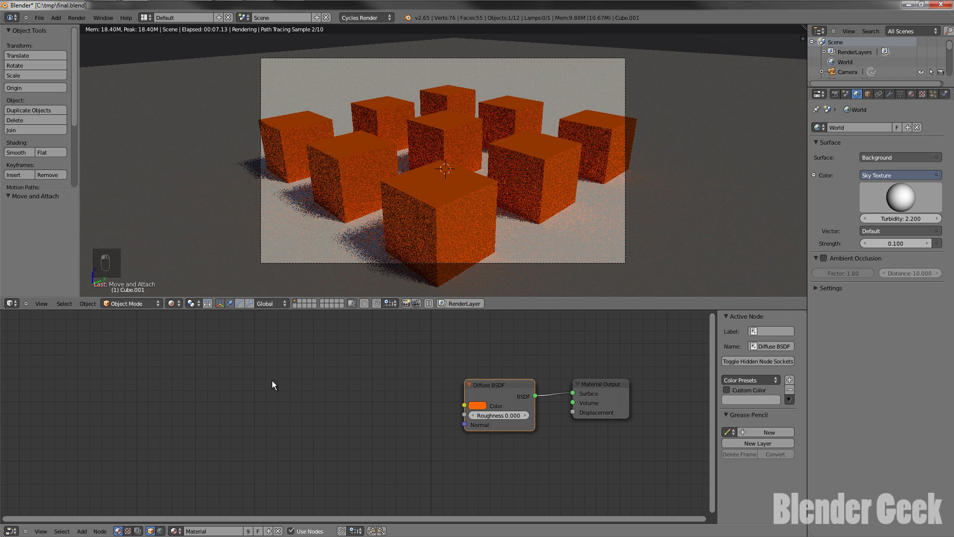
key("shift+a")
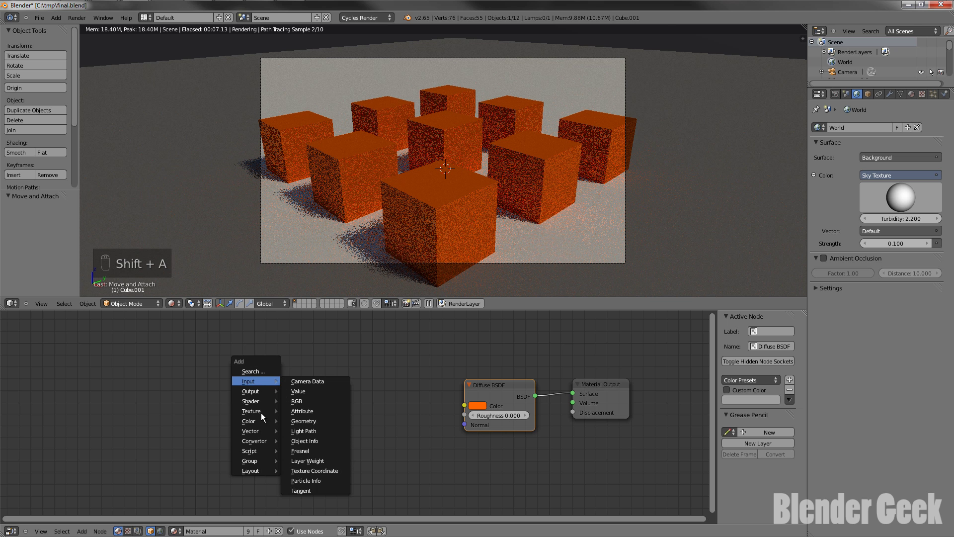
mouse_move(254, 441)
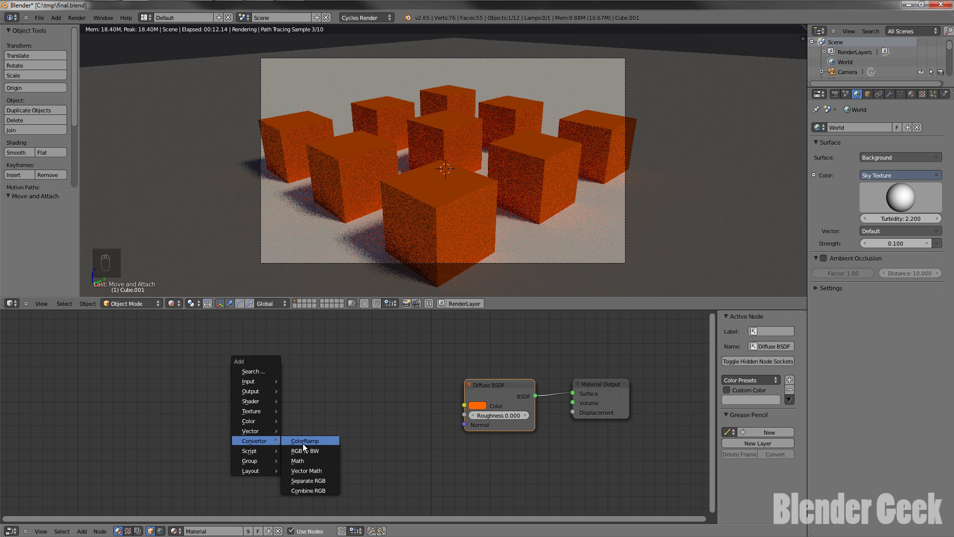
left_click(313, 441)
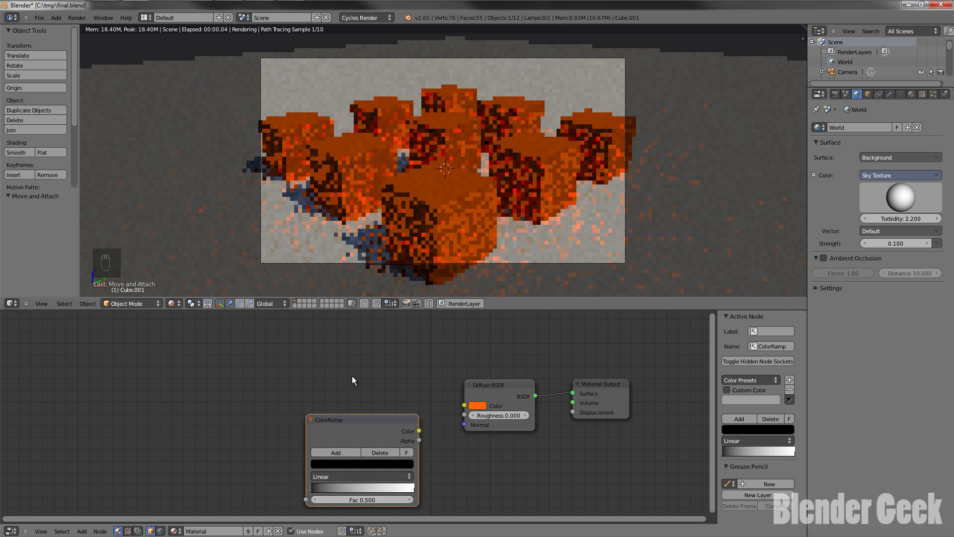
left_click(351, 367)
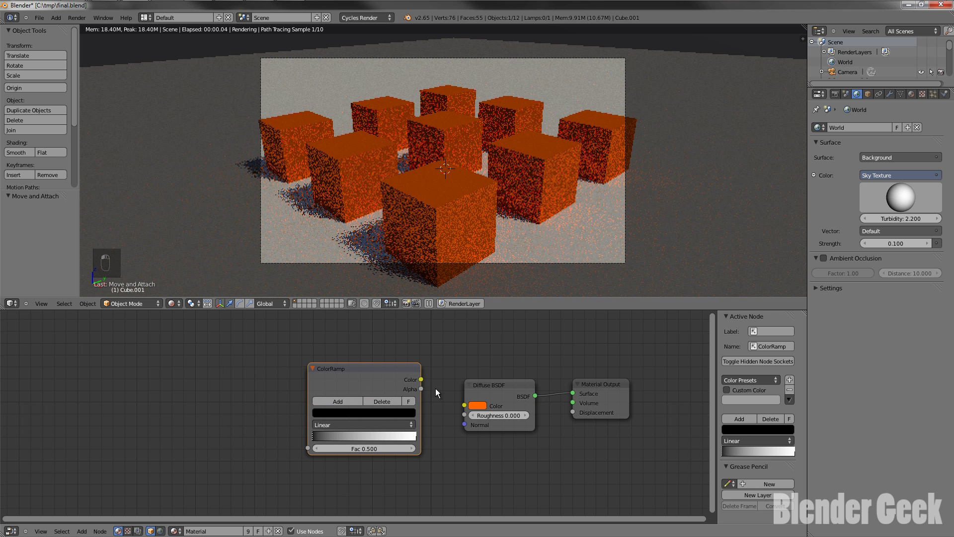
left_click_drag(464, 405, 421, 380)
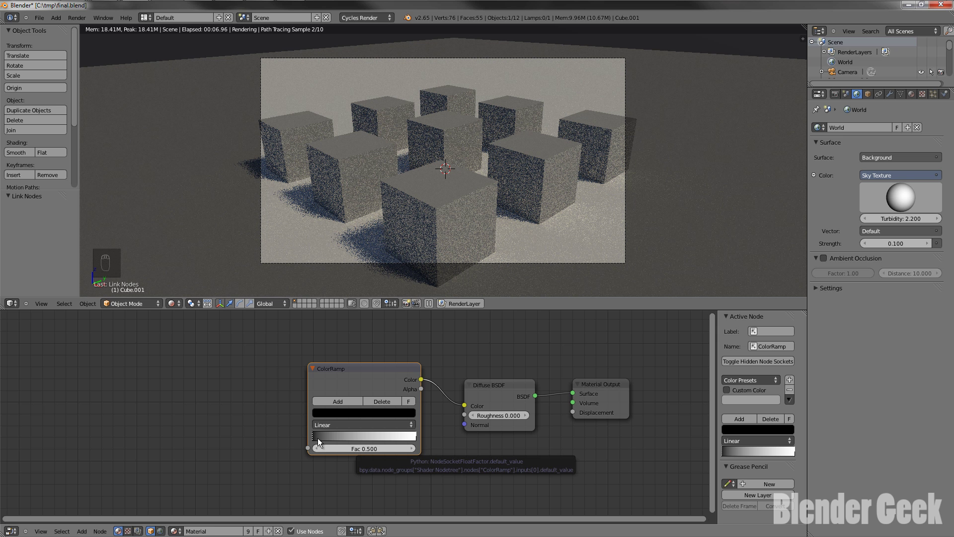
- Colour the ramp cyan at the start, yellow at the end, with a new magenta middle stop
left_click(347, 412)
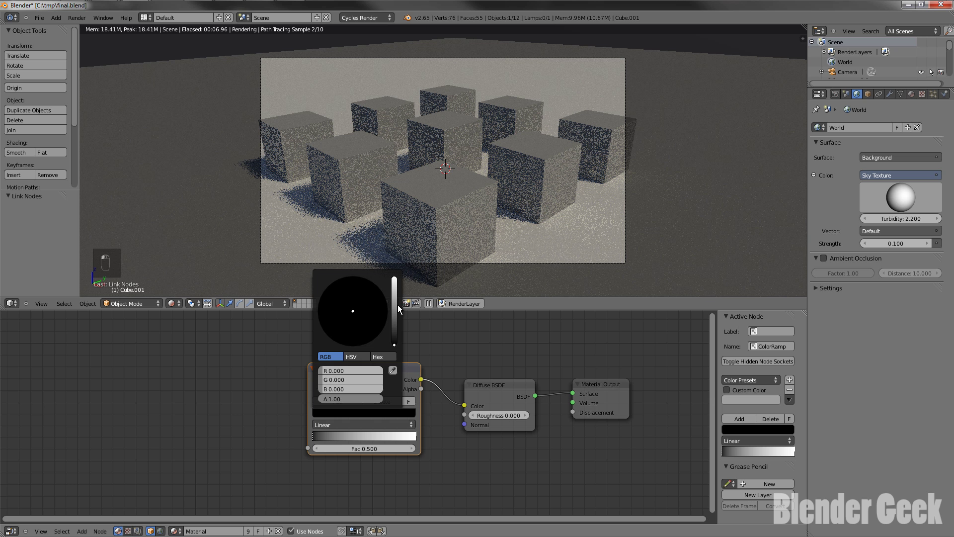
mouse_move(397, 301)
left_mouse_down()
mouse_move(395, 277)
mouse_move(355, 273)
left_mouse_up()
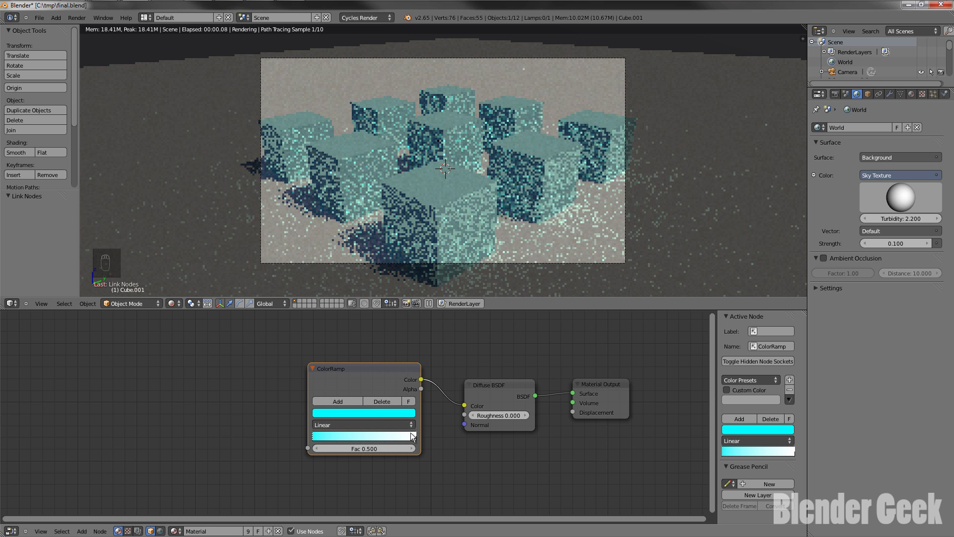
left_click(416, 436)
left_click(369, 411)
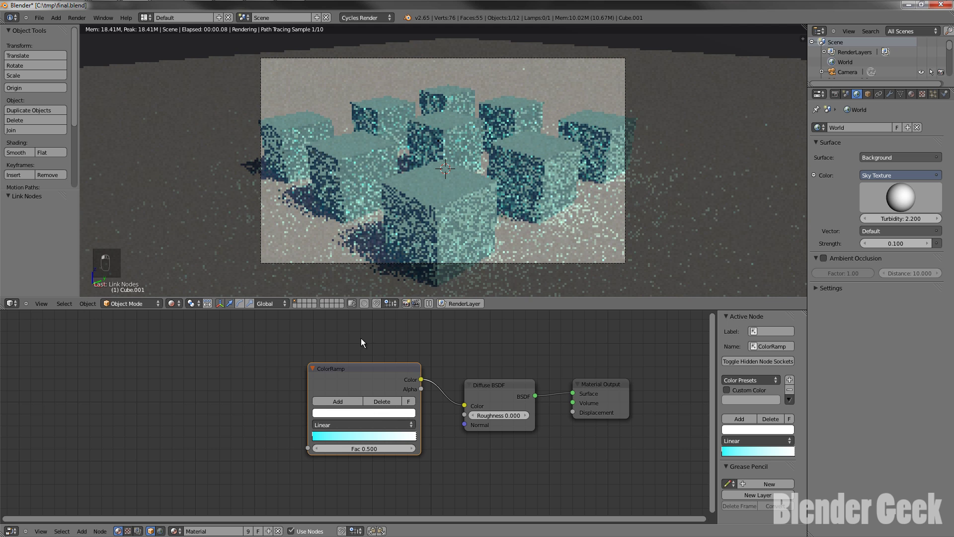
left_click_drag(339, 324, 314, 336)
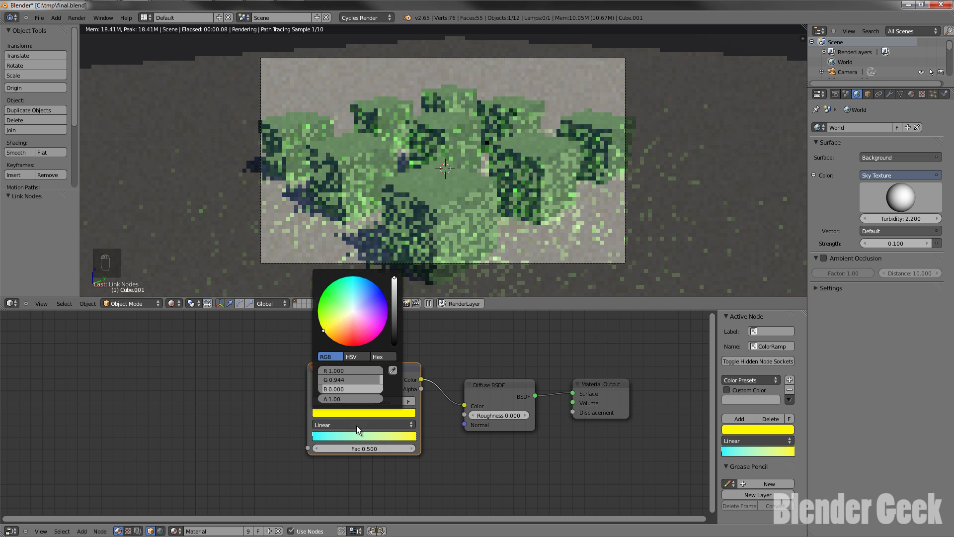
left_click(336, 400)
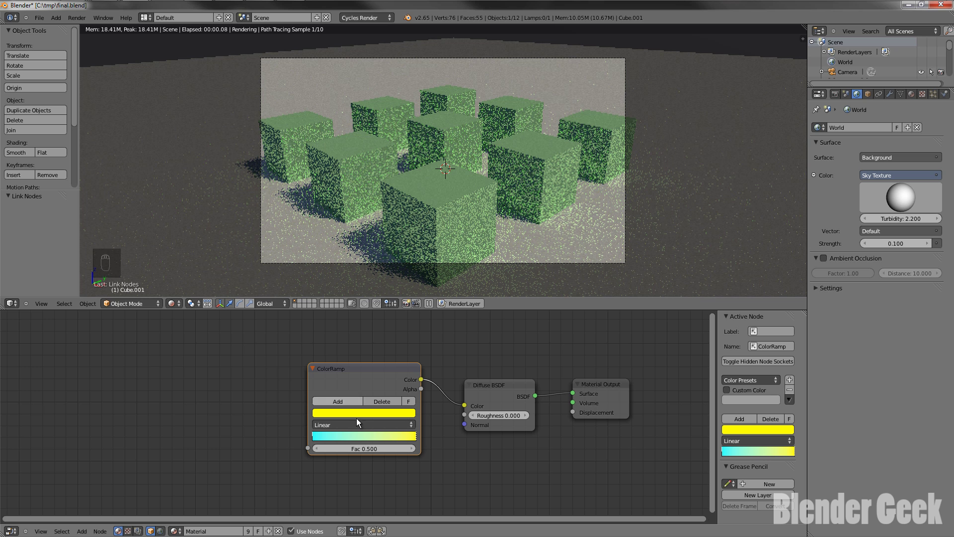
left_click(373, 414)
left_click_drag(364, 320, 393, 338)
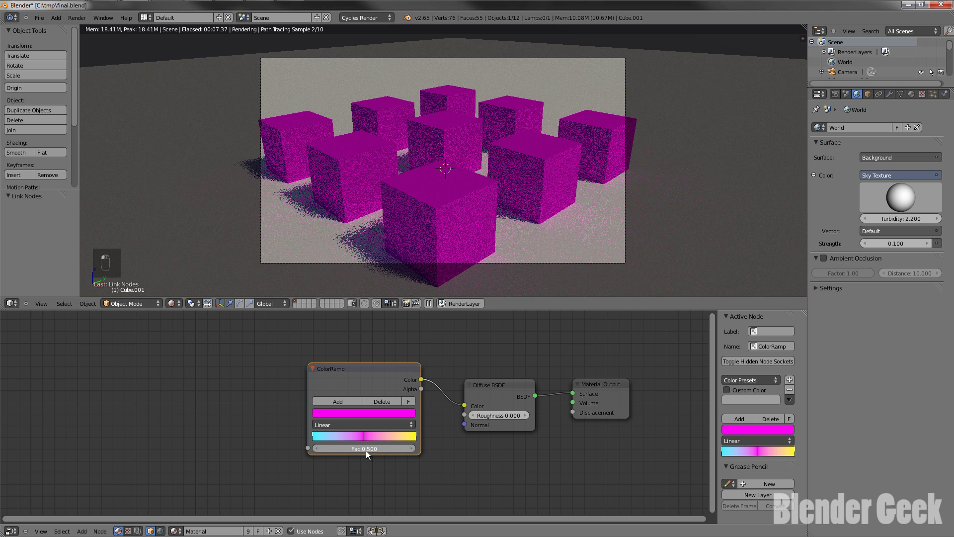
- Drag the ColorRamp Fac to preview the colours, then set Fac to 0.500
left_click_drag(365, 450, 303, 459)
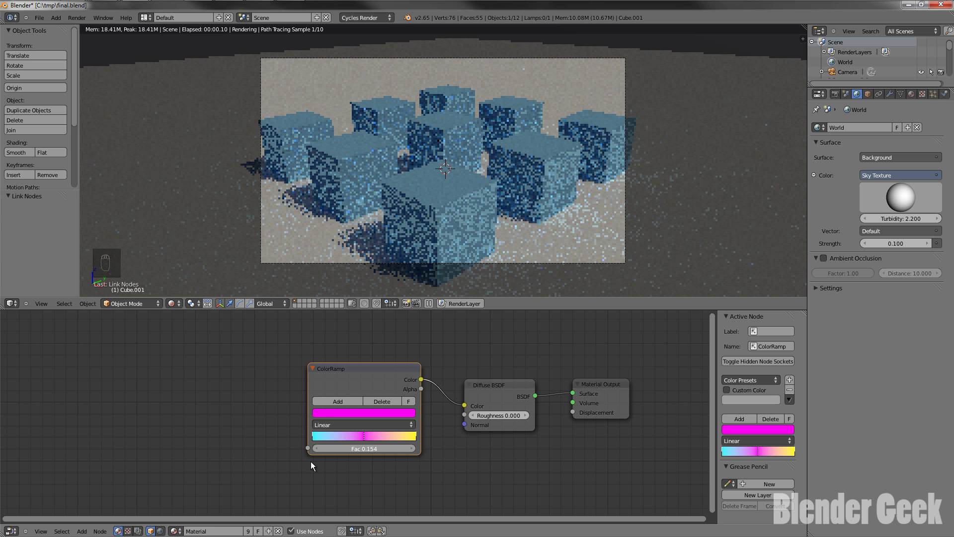
left_click_drag(324, 464, 332, 464)
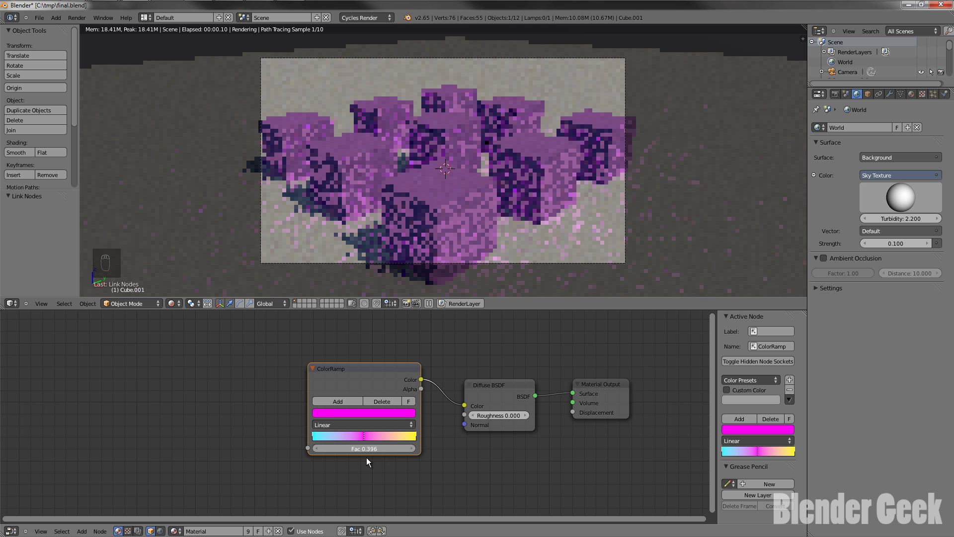
left_click_drag(366, 457, 394, 456)
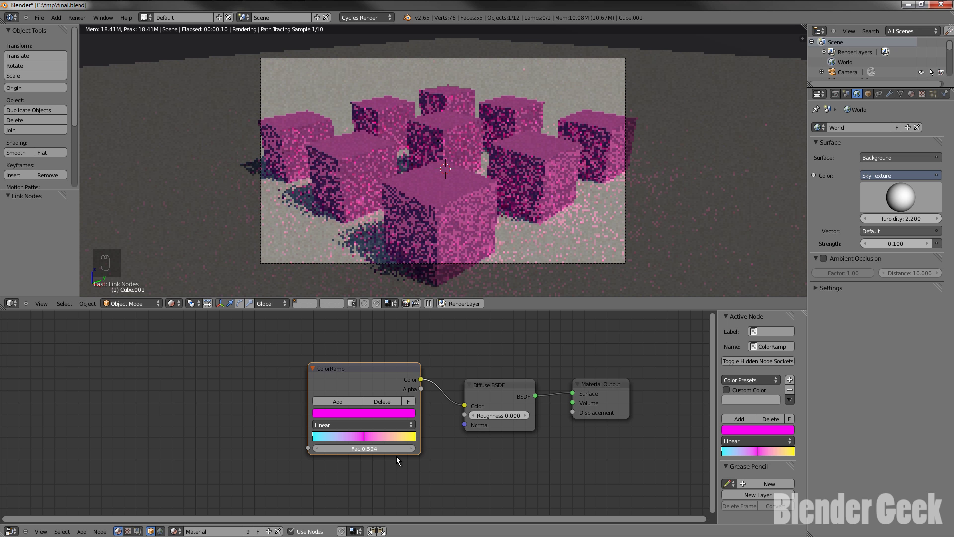
mouse_move(396, 456)
left_mouse_down()
mouse_move(496, 459)
mouse_move(284, 463)
mouse_move(134, 447)
mouse_move(343, 473)
mouse_move(371, 448)
left_mouse_up()
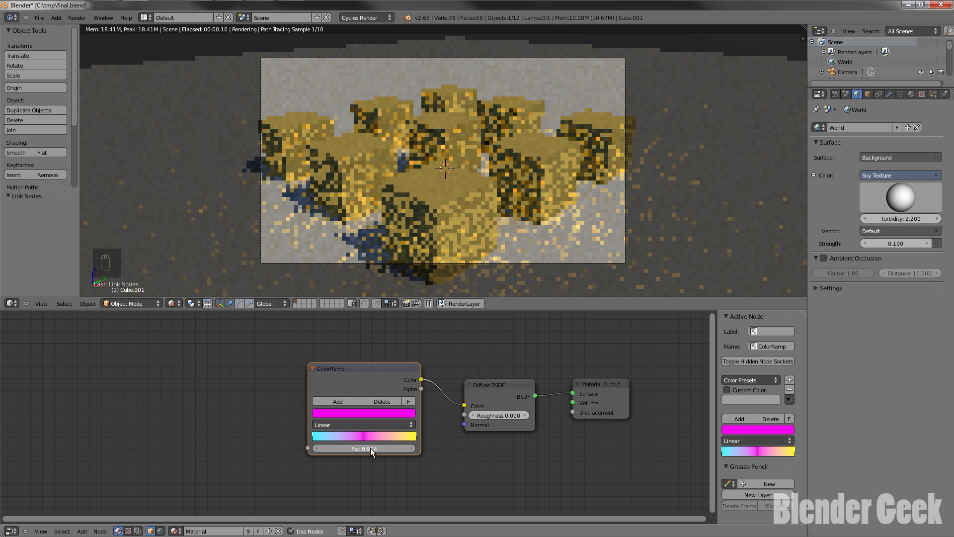
left_click(360, 447)
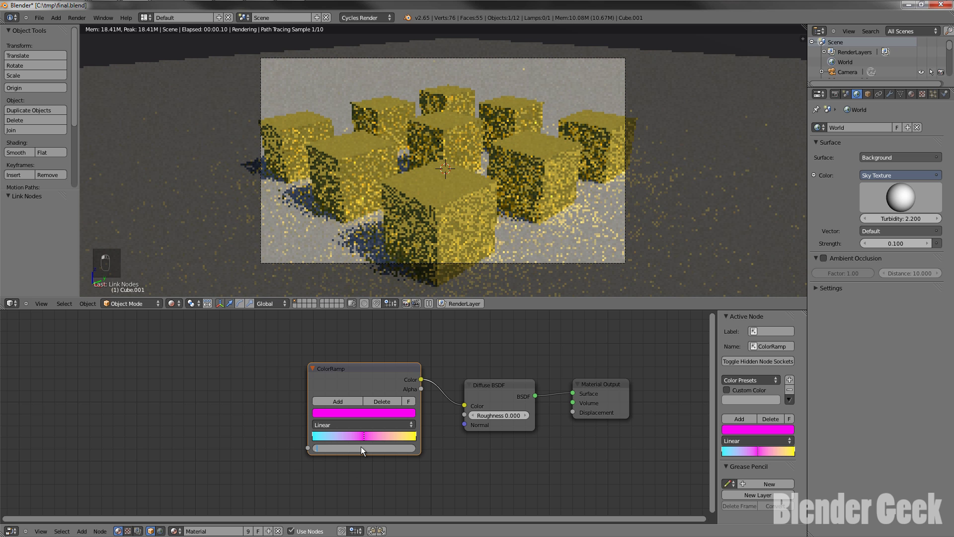
type("0.5")
key("Return")
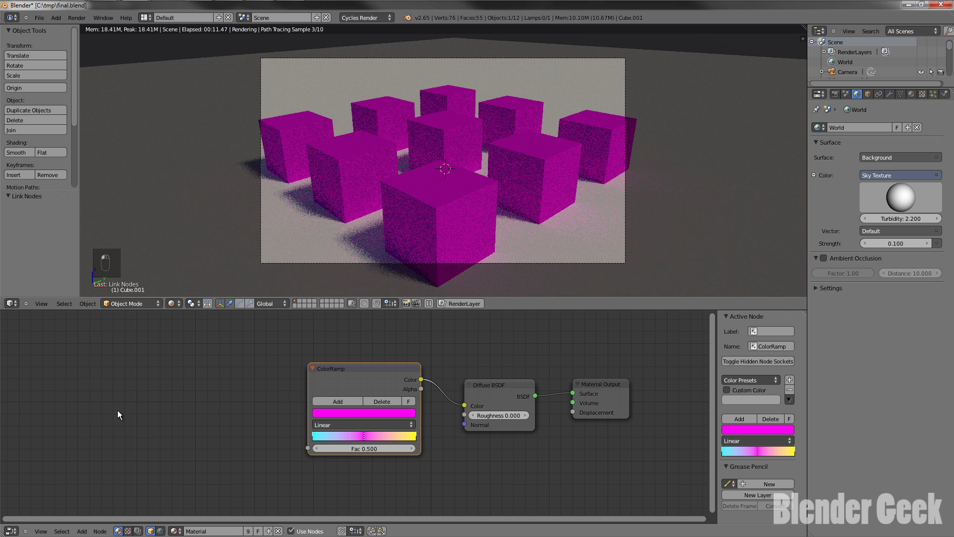
- Add an Object Info node and wire its Random output into the ColorRamp Fac
key("shift+a")
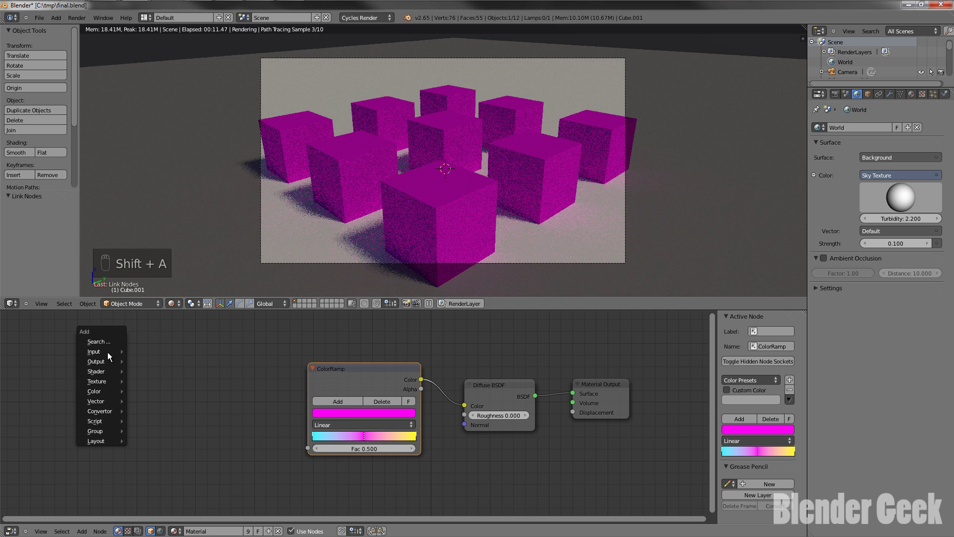
mouse_move(95, 352)
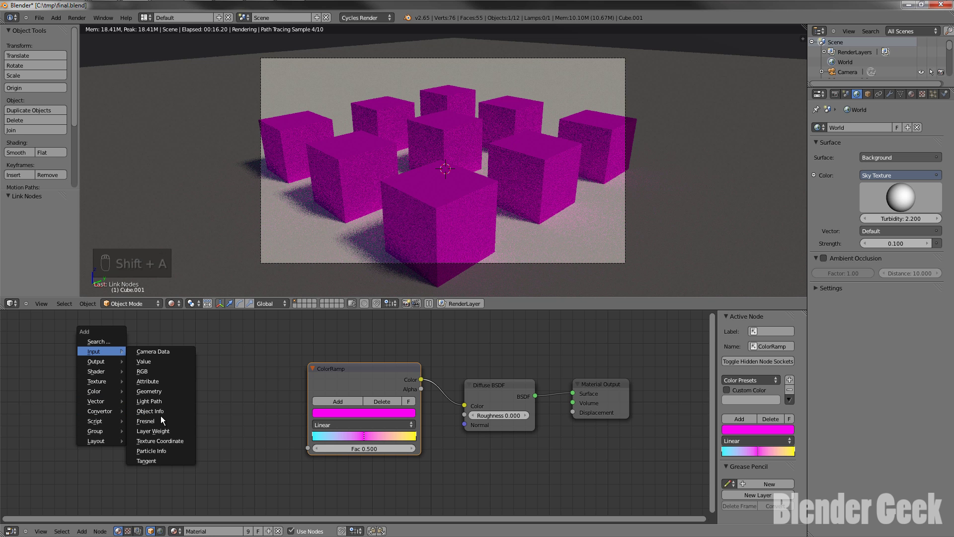
left_click(161, 411)
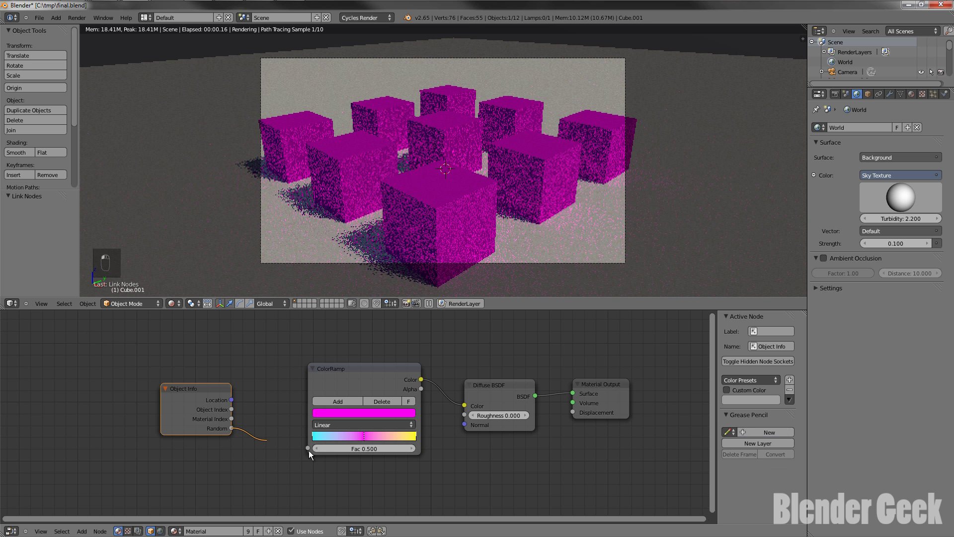
left_click_drag(232, 427, 308, 448)
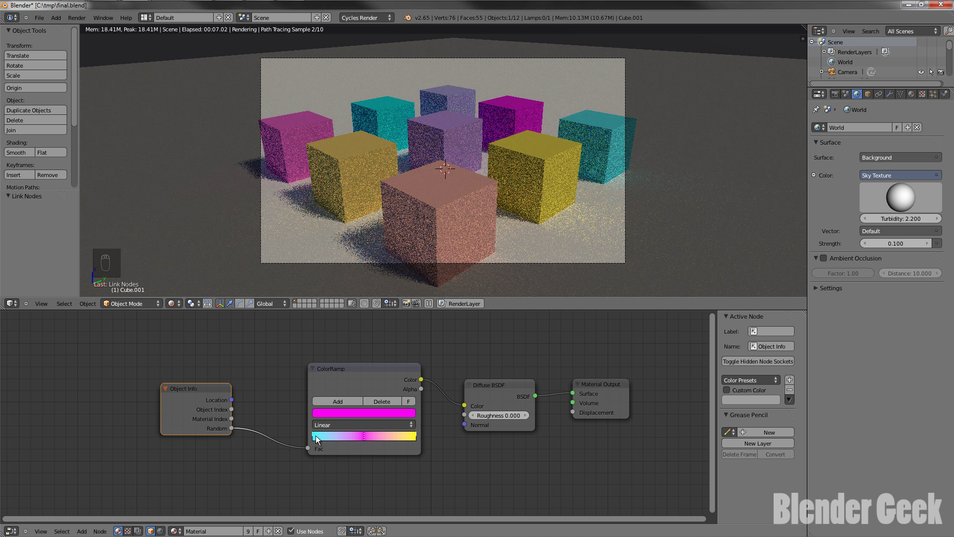
- Move the cyan stop along the ramp and slide the magenta stop next to it
left_click(332, 433)
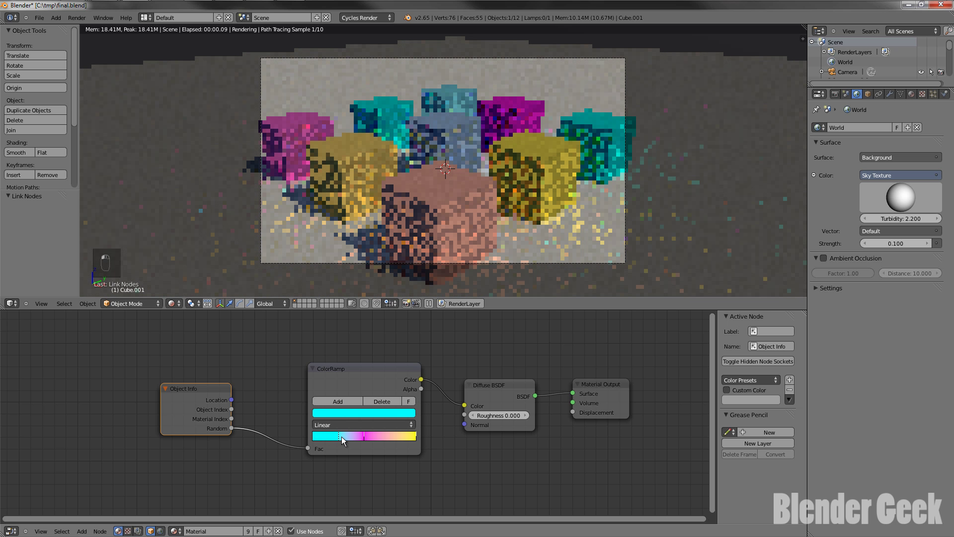
left_click(346, 438)
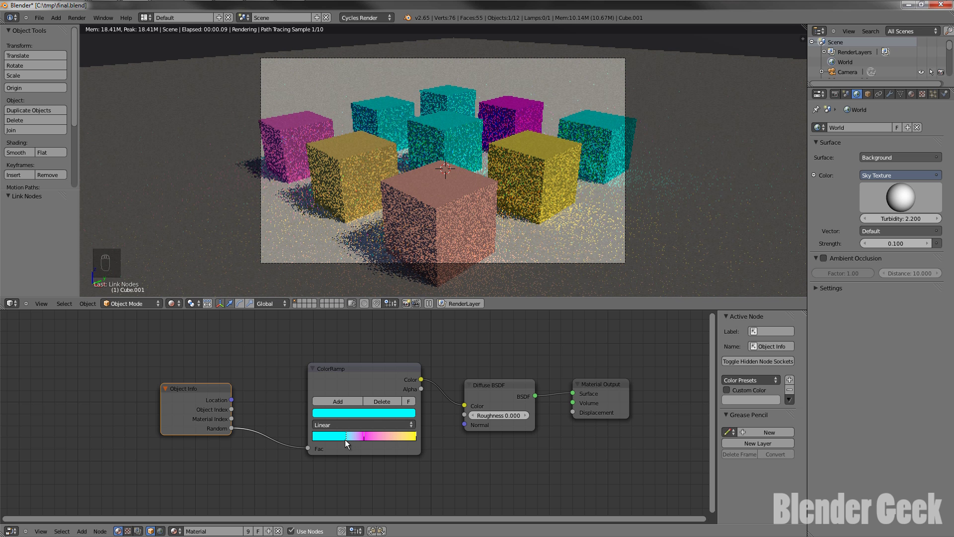
scroll(352, 445, "up", 1)
scroll(356, 459, "up", 1)
scroll(369, 455, "up", 1)
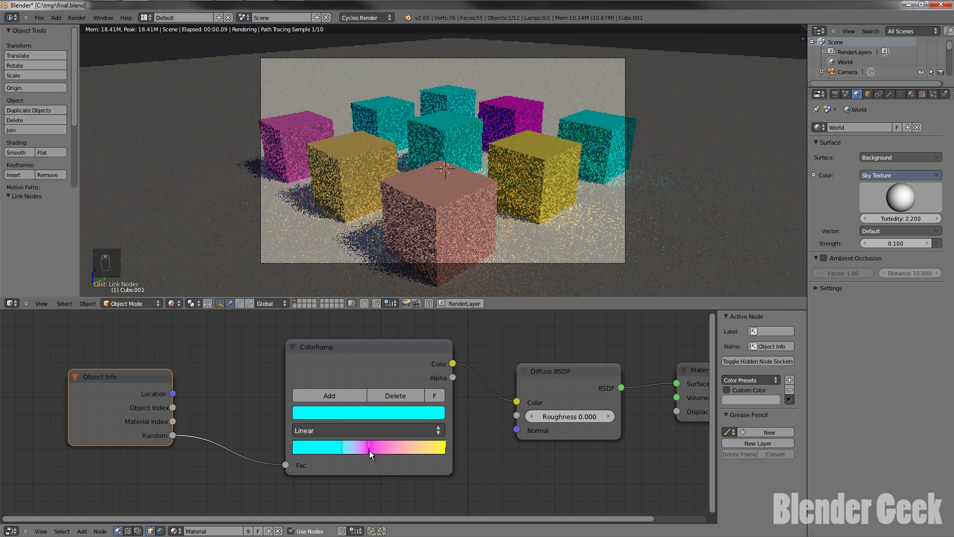
left_click_drag(366, 450, 343, 450)
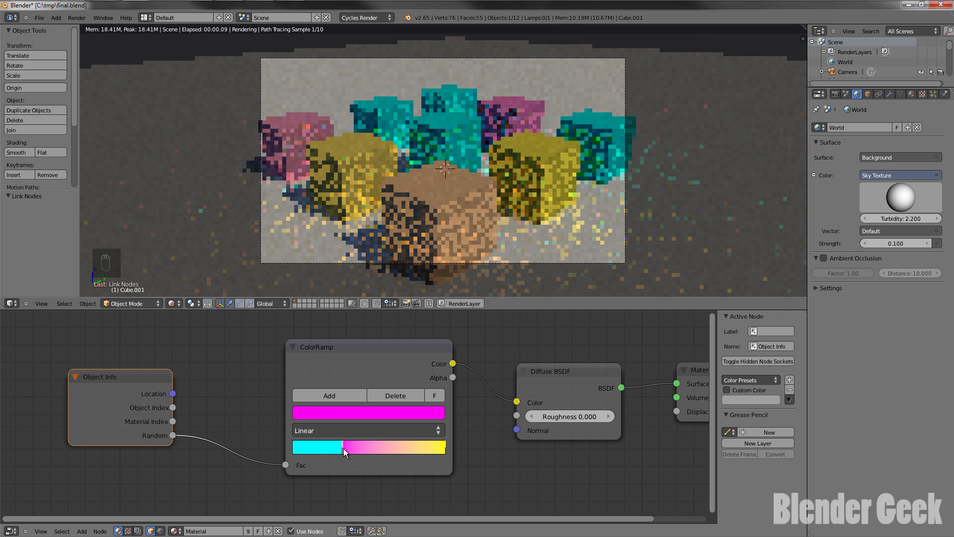
left_click(345, 450)
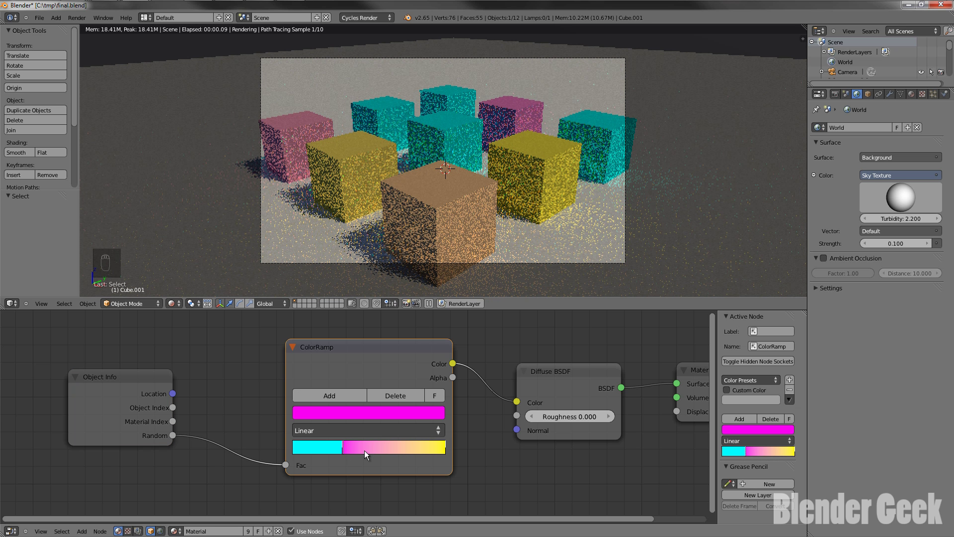
- Set the current ColorRamp stop's hex colour to FF00FF
left_click(364, 412)
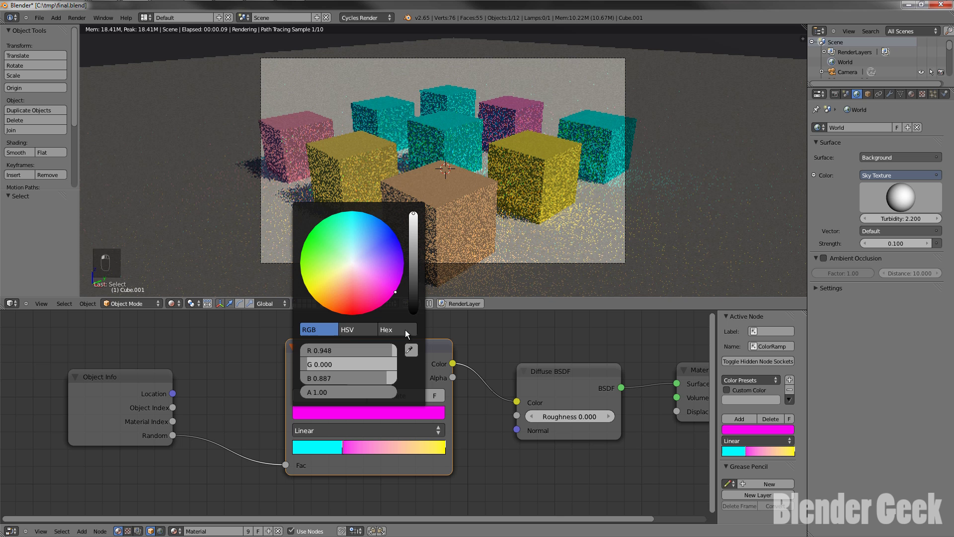
left_click(405, 330)
left_click(346, 351)
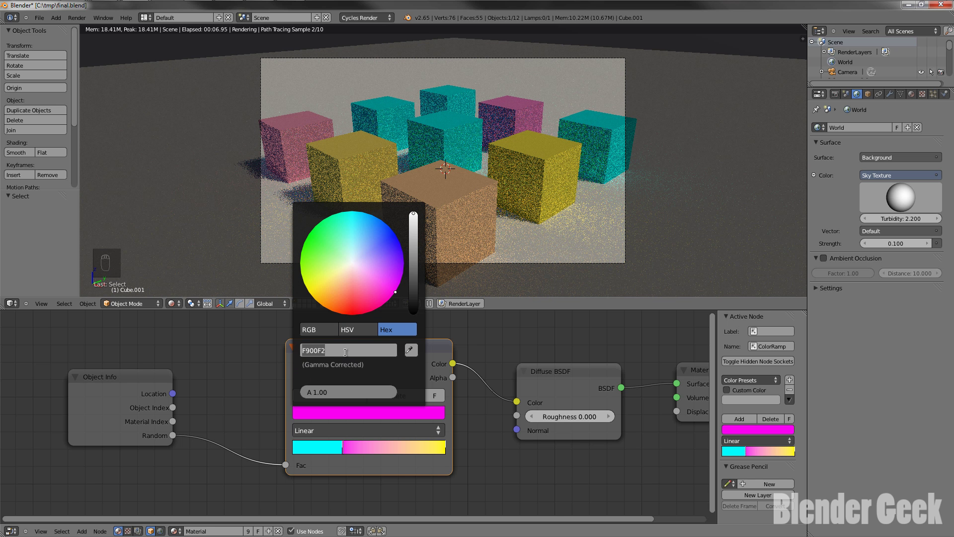
key("Return")
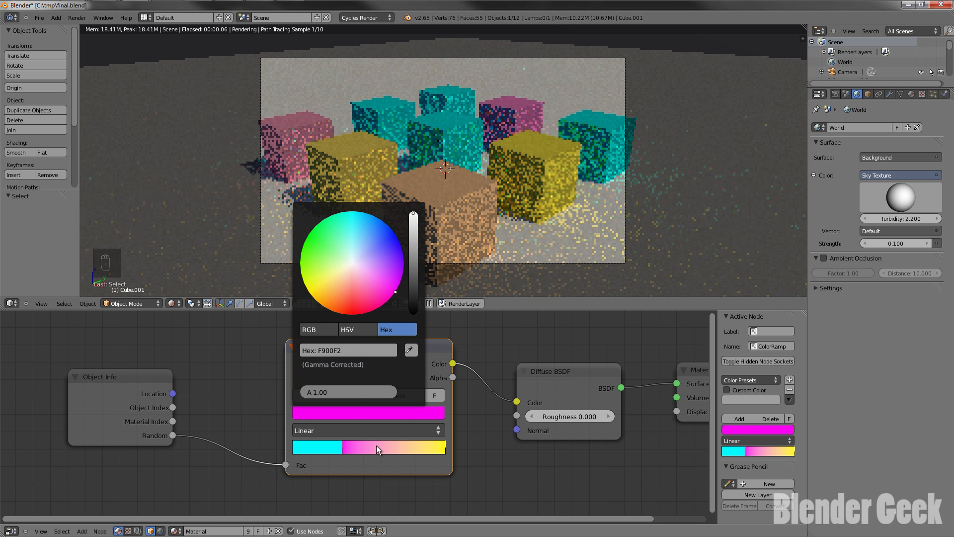
- Make cyan a solid band at the start of the ramp
left_click(342, 392)
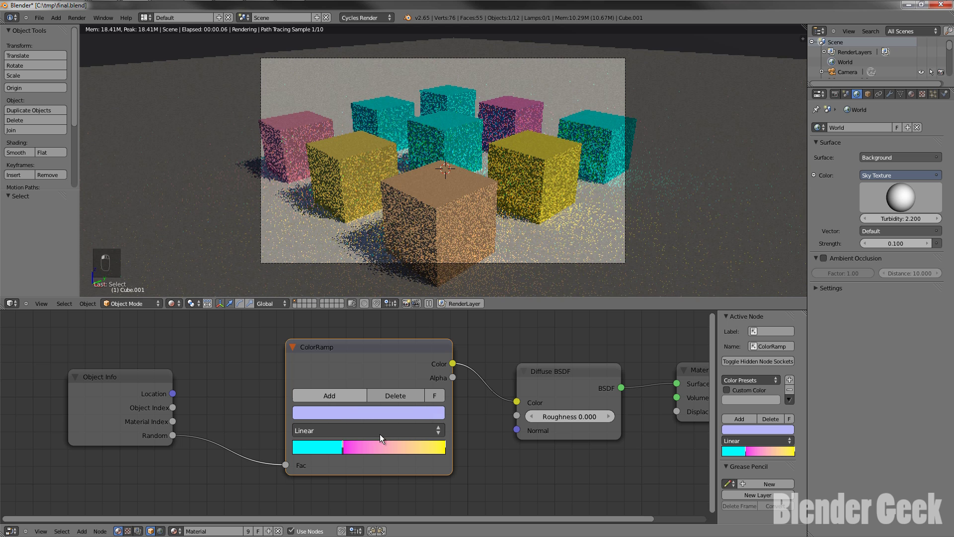
left_click(346, 447)
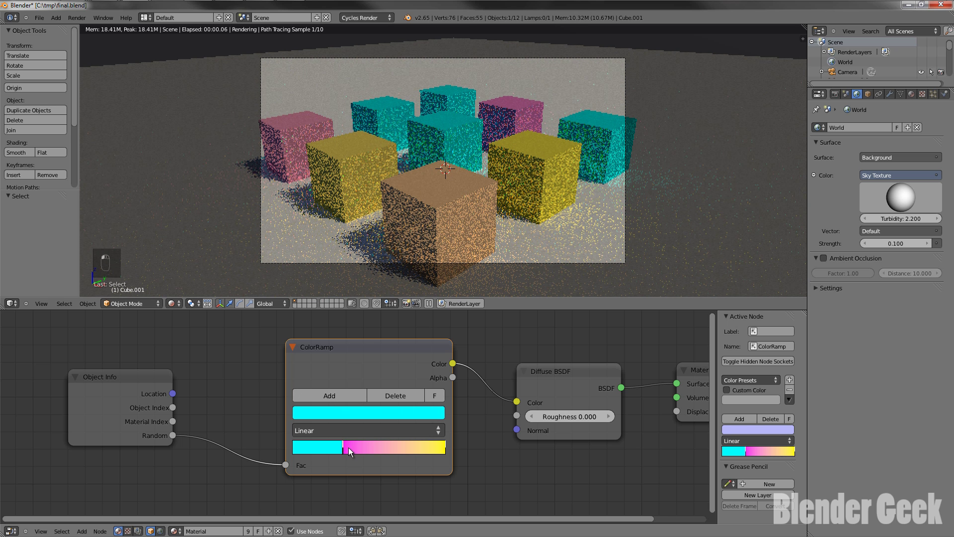
left_click(342, 448)
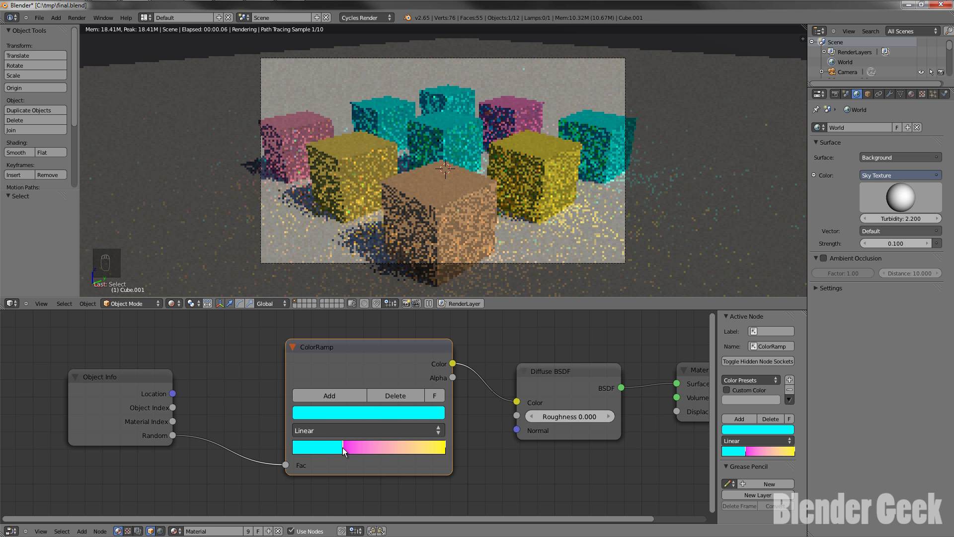
- Place a stop further along the ramp and set it to magenta
left_click(343, 448)
left_click_drag(378, 449, 401, 447)
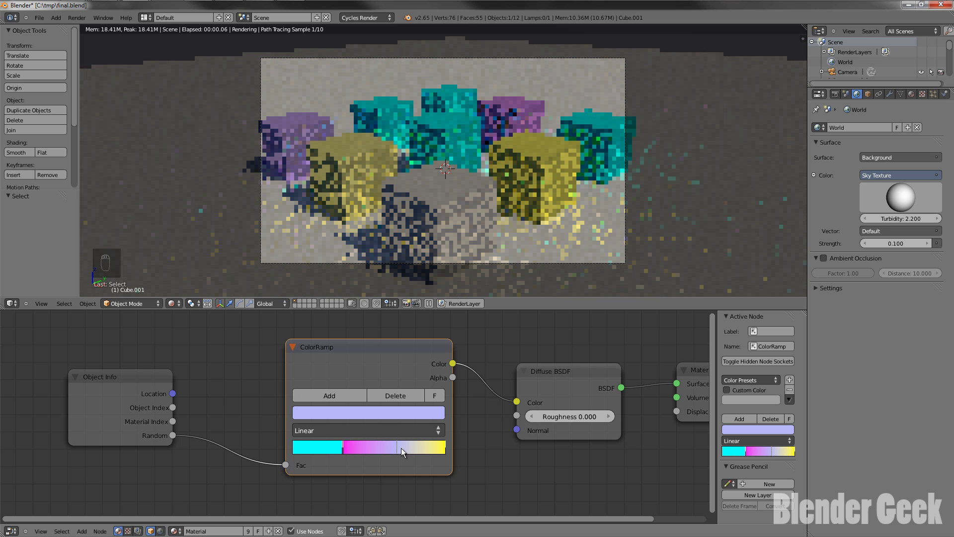
left_click(354, 412)
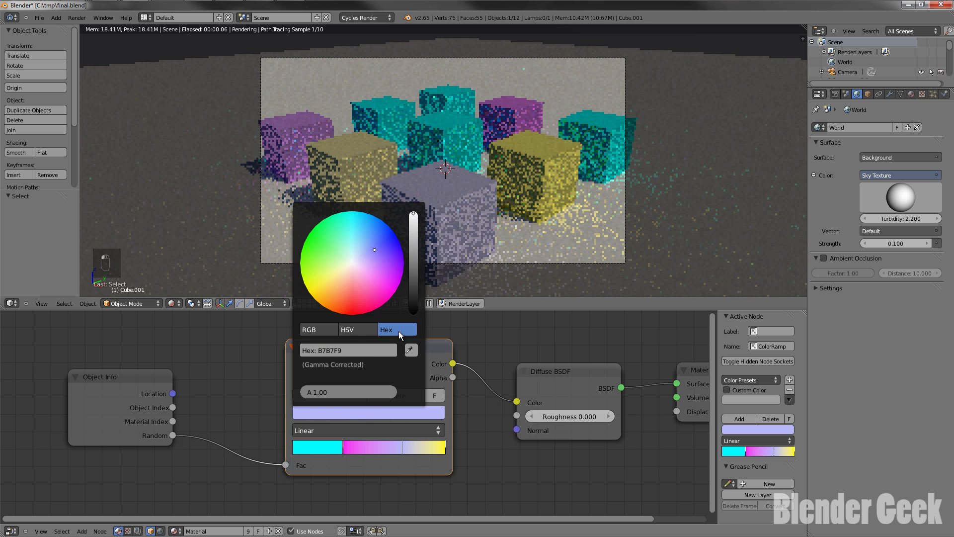
left_click(363, 351)
type("FF00FF")
key("Return")
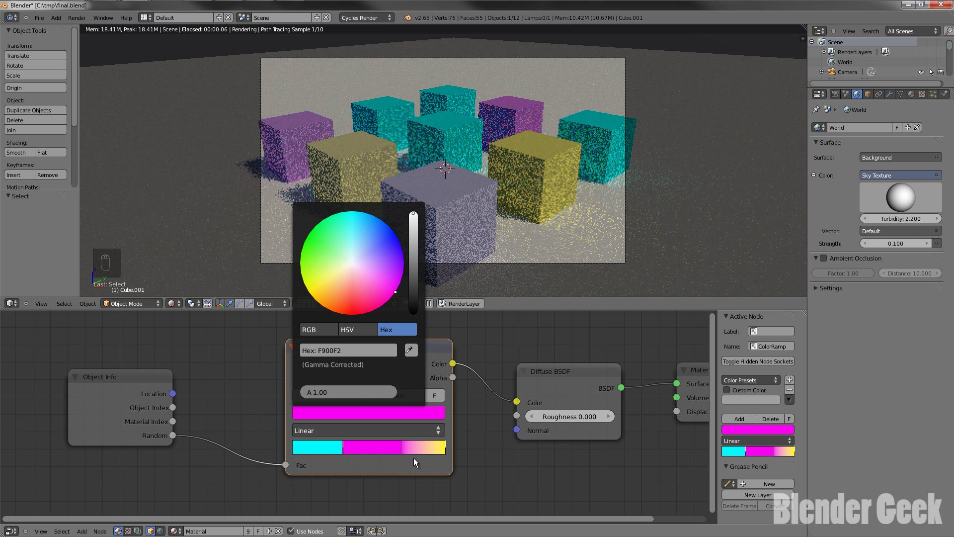
- Nudge the magenta stops and drag the boundary stop to form cyan, magenta and yellow bands
mouse_move(394, 452)
left_mouse_down()
mouse_move(403, 450)
mouse_move(394, 451)
left_mouse_up()
left_click(394, 450)
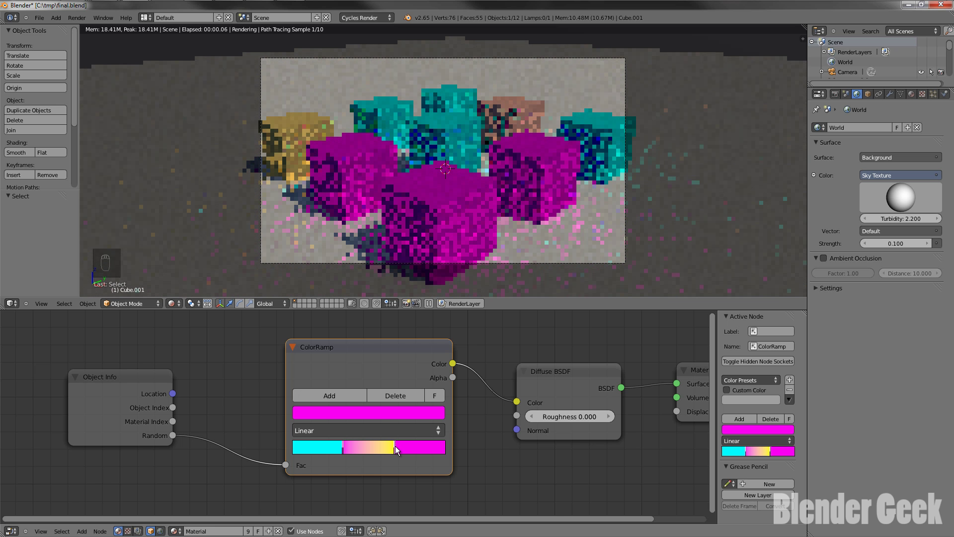
left_click(395, 450)
left_click_drag(401, 449, 394, 450)
left_click_drag(393, 451, 440, 436)
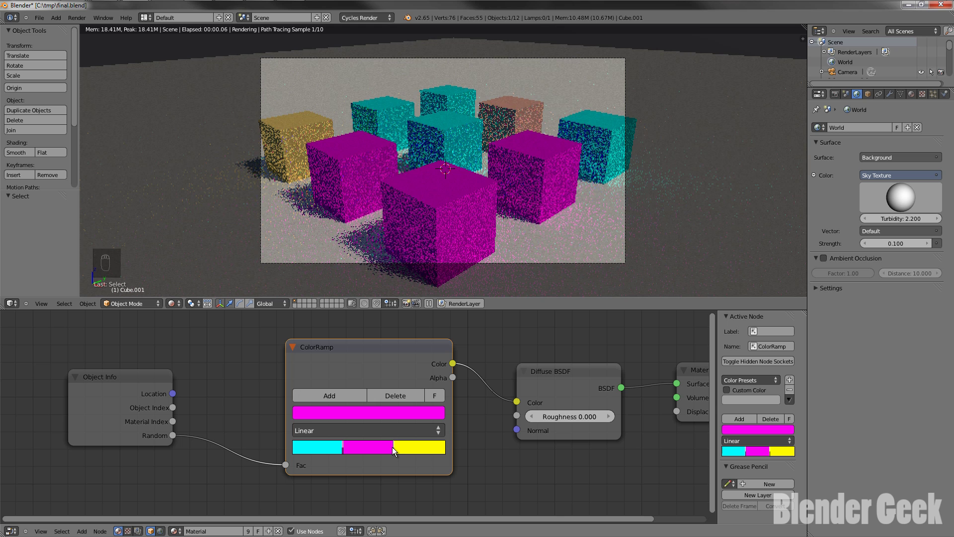